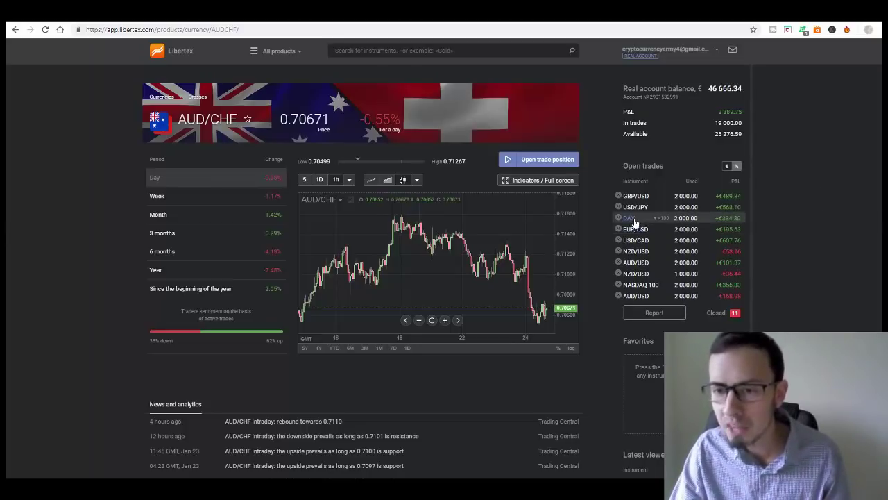
# View the Libertex DAX sell trade details (opened at 11 127.2), then return to TradingView.
pyautogui.click(634, 219)
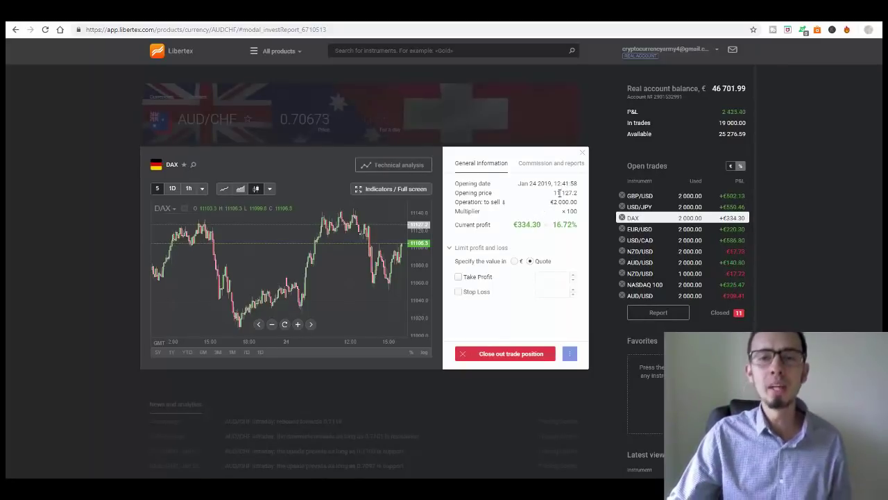
pyautogui.click(808, 317)
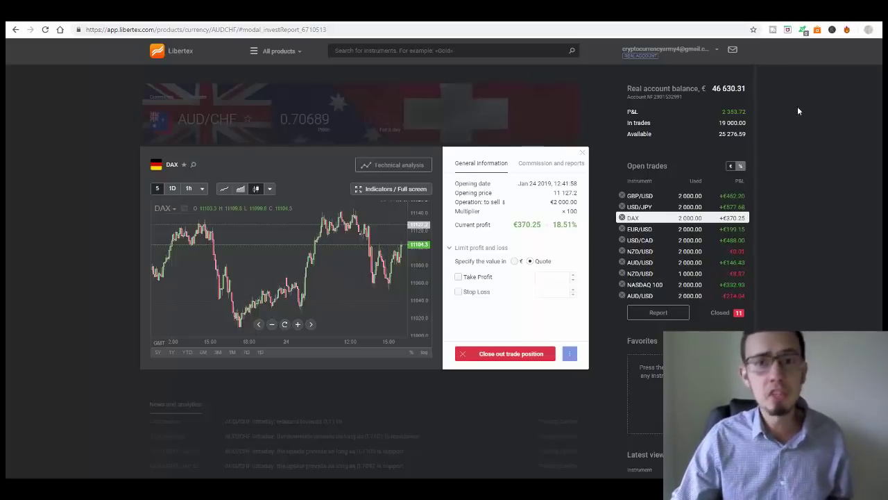
pyautogui.hotkey('ctrl', 'Tab')
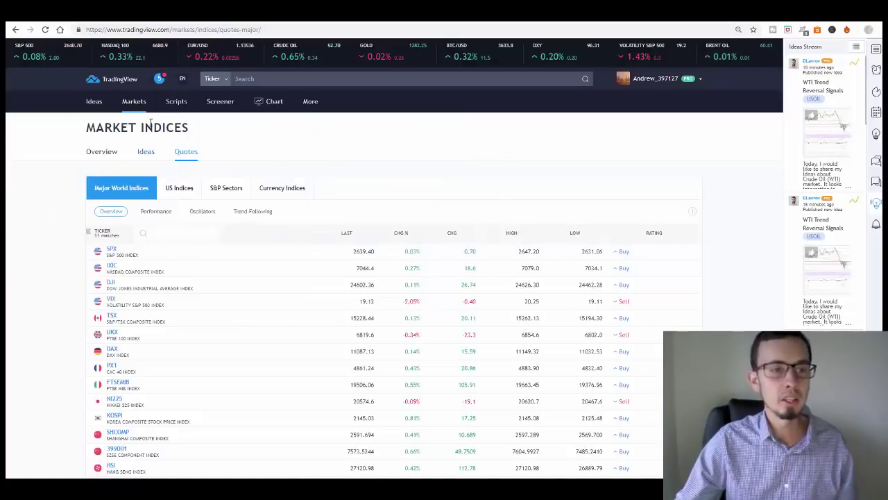
# Go back to the Market Quotes overview with its Indices, Futures and Currencies panels.
pyautogui.click(15, 29)
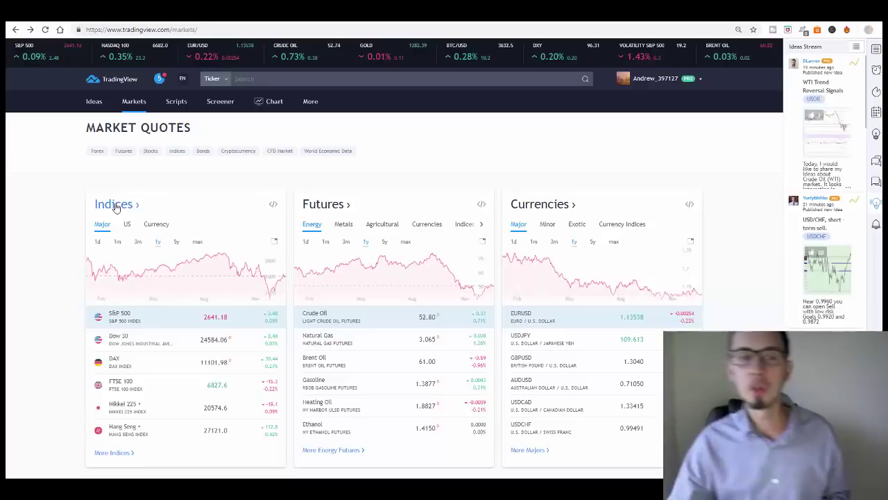
pyautogui.scroll(-3, 485, 241)
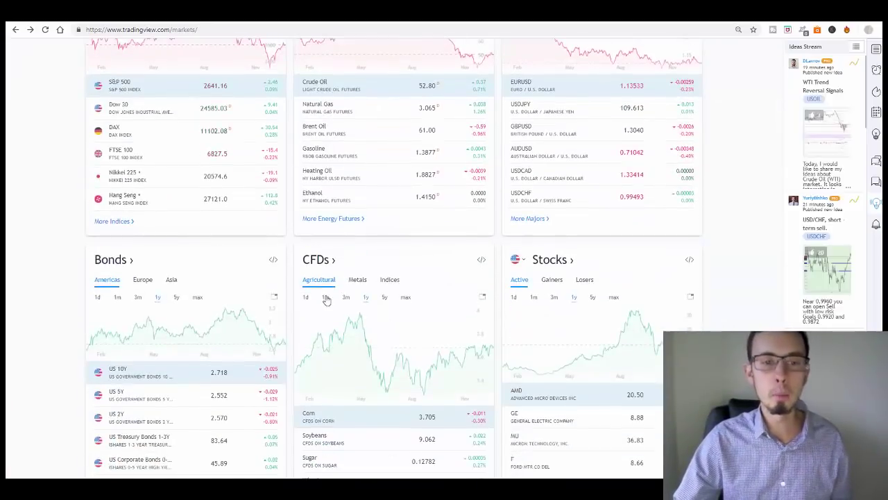
pyautogui.scroll(1, 436, 327)
pyautogui.scroll(-3, 435, 327)
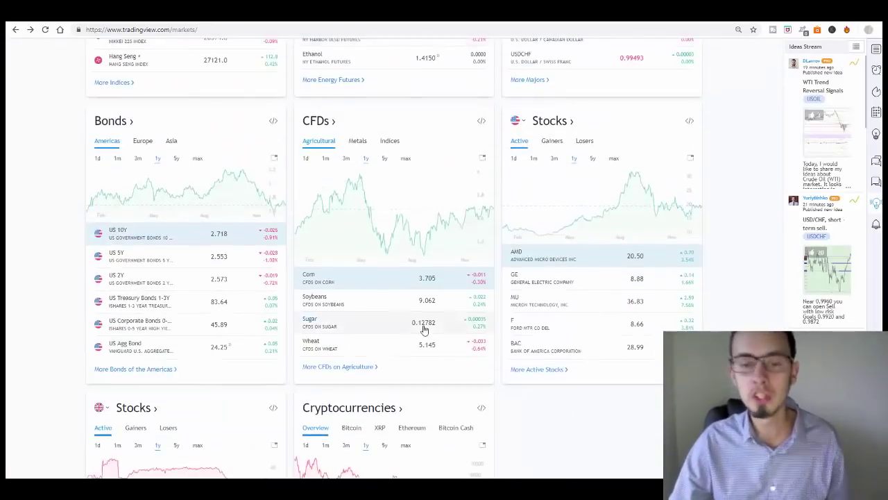
pyautogui.scroll(5, 422, 331)
pyautogui.scroll(-4, 422, 331)
pyautogui.scroll(5, 415, 332)
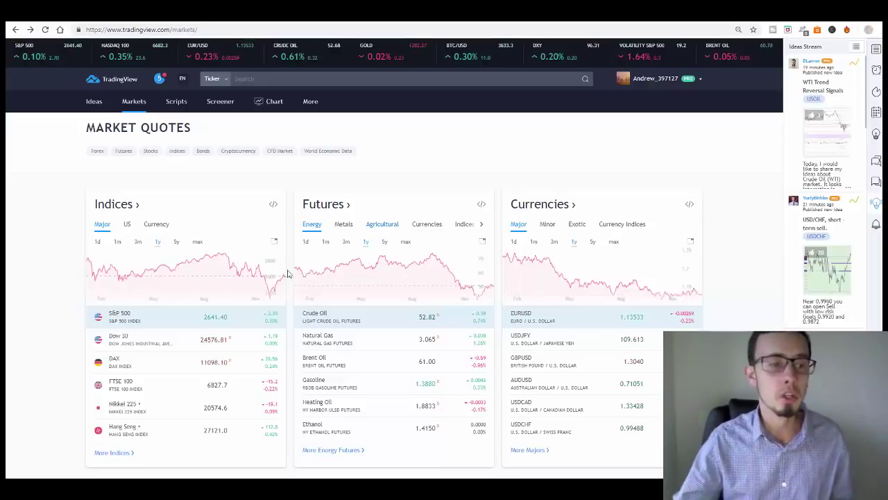
# Open the major world indices quotes table and sort it by Rating, Strong Buy first.
pyautogui.click(106, 207)
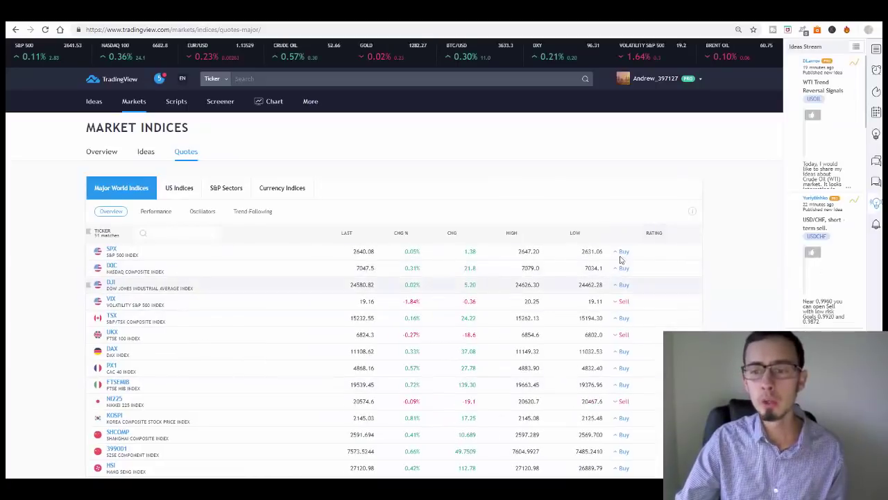
pyautogui.click(655, 233)
pyautogui.click(655, 233)
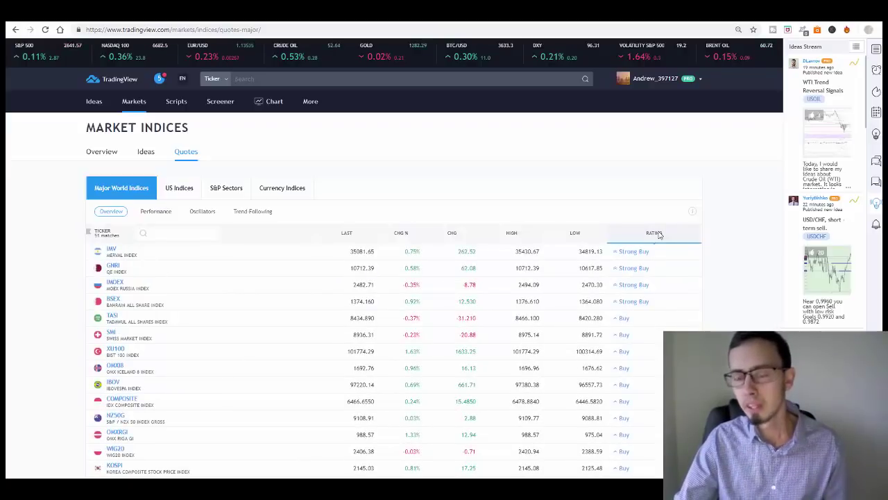
pyautogui.click(654, 236)
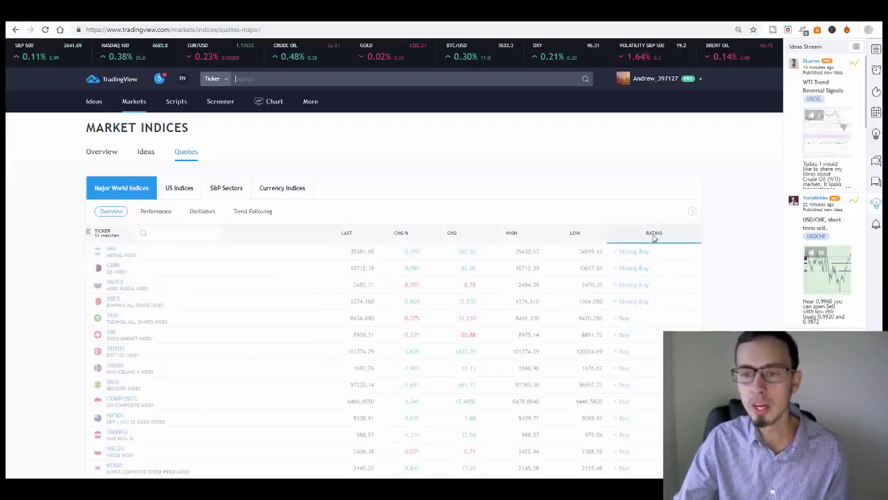
pyautogui.click(653, 236)
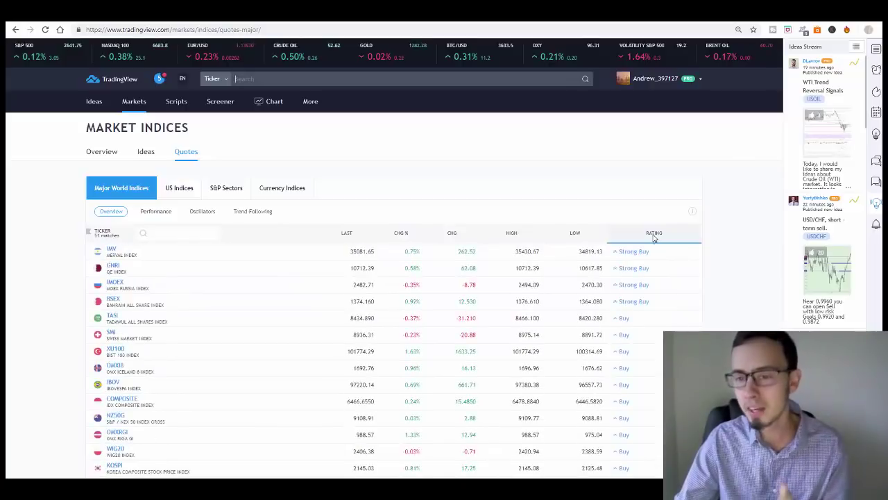
pyautogui.click(653, 236)
pyautogui.click(653, 235)
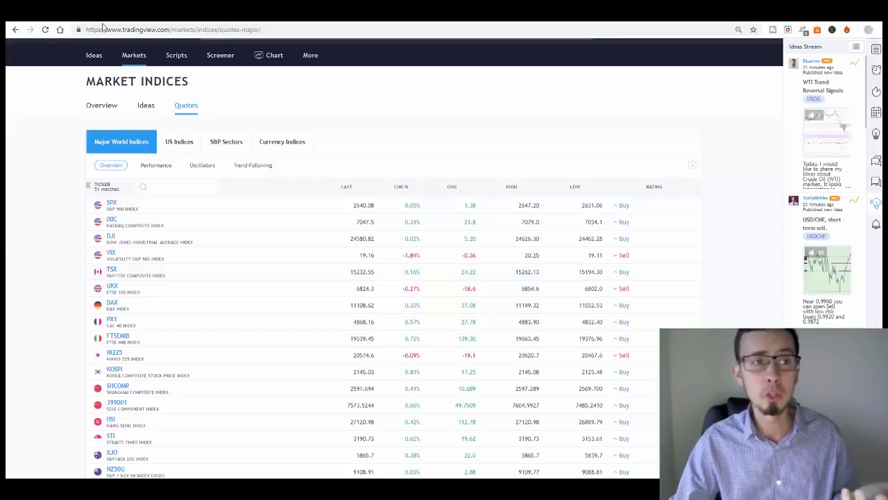
# Return to the DAX 5-minute chart, zoom on recent candles, and select the Trend Line tool.
pyautogui.hotkey('ctrl', 'Tab')
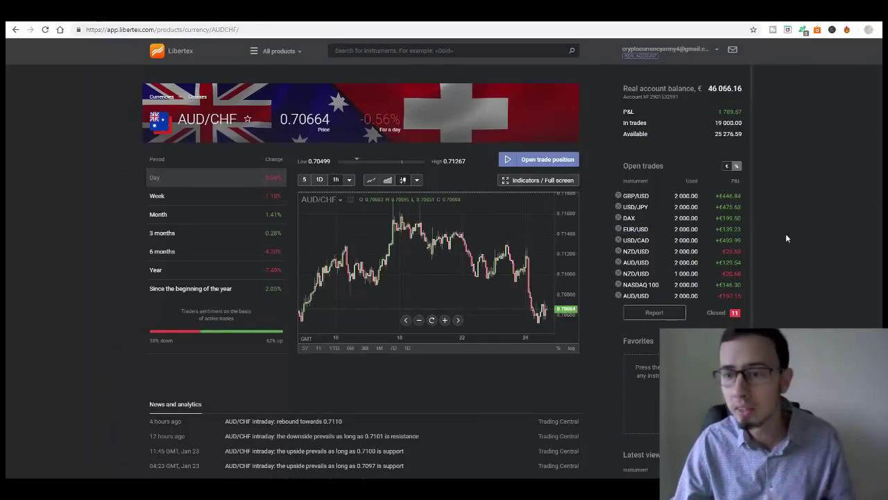
pyautogui.hotkey('ctrl', 'Tab')
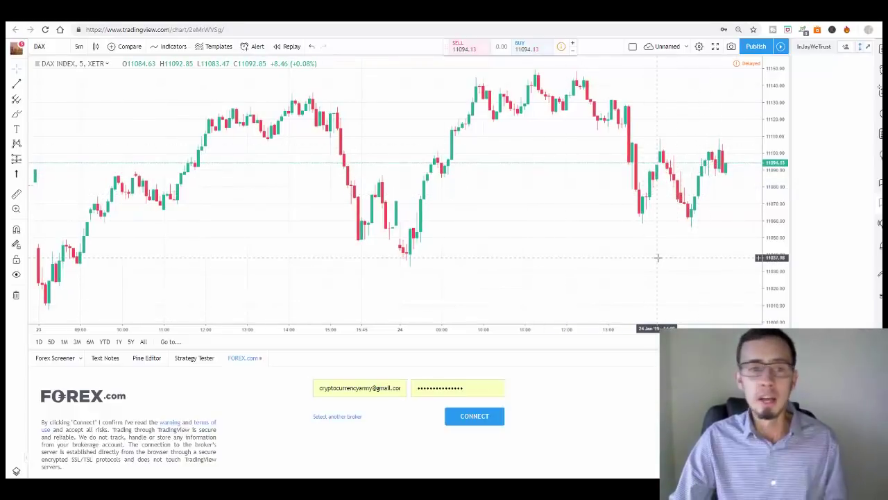
pyautogui.scroll(-3, 658, 257)
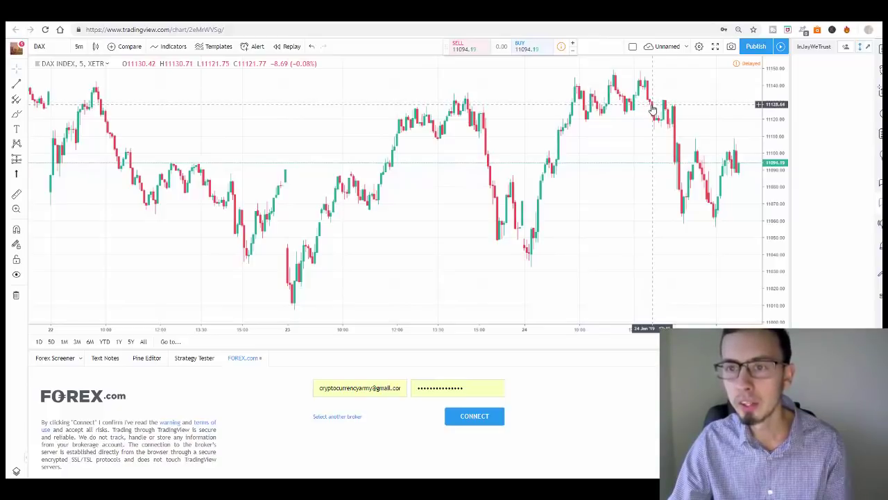
pyautogui.scroll(3, 563, 160)
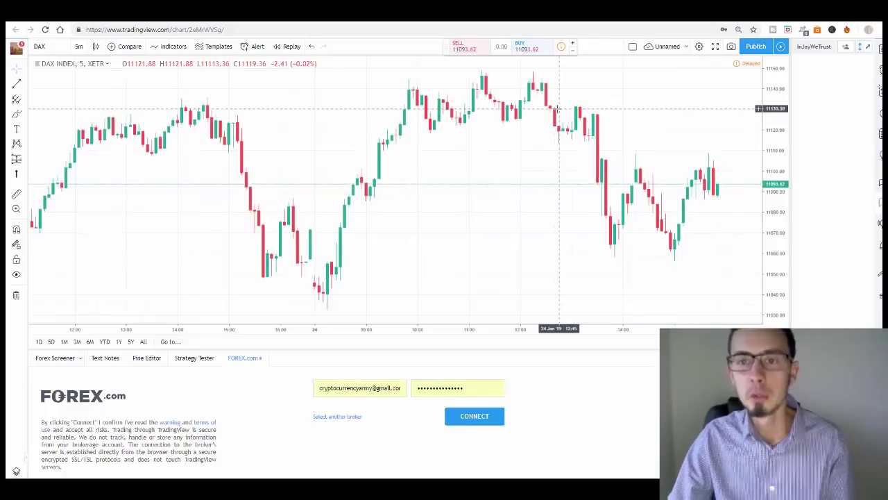
pyautogui.click(16, 83)
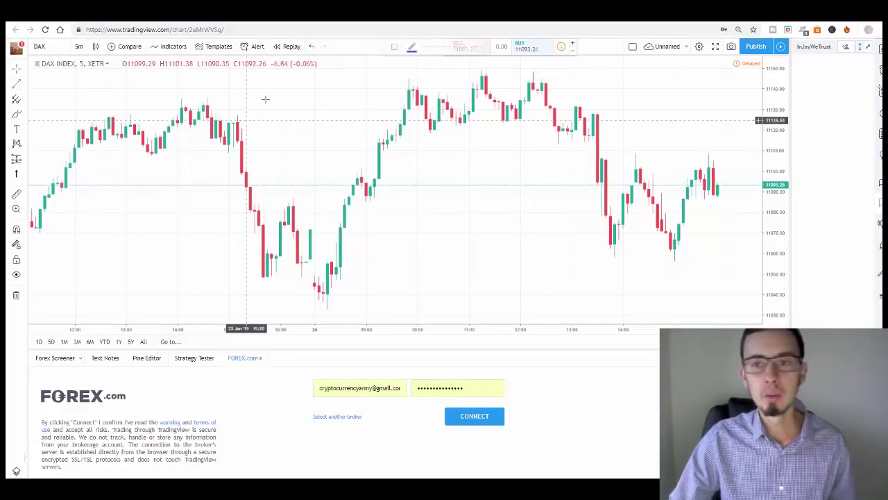
# Draw a horizontal trend line across the chart and raise it to the recent highs near 11 147.
pyautogui.moveTo(268, 98); pyautogui.dragTo(599, 98)
pyautogui.moveTo(688, 94); pyautogui.dragTo(743, 96)
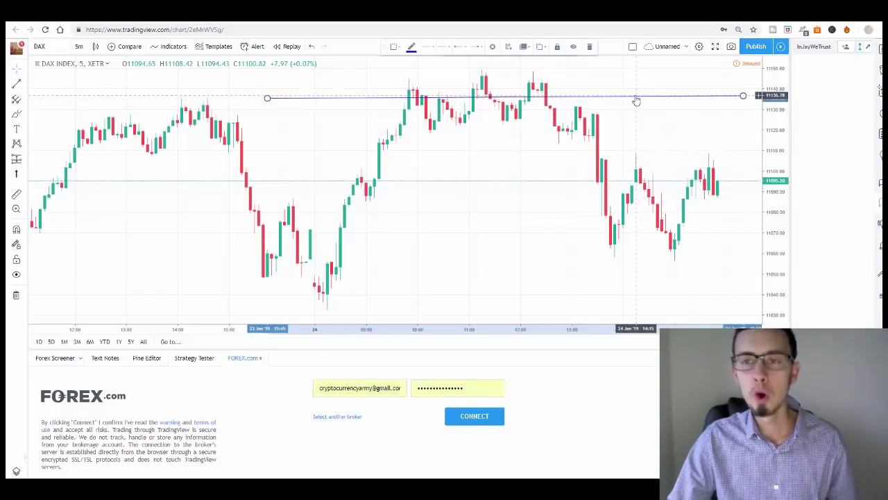
pyautogui.moveTo(636, 99); pyautogui.dragTo(637, 106)
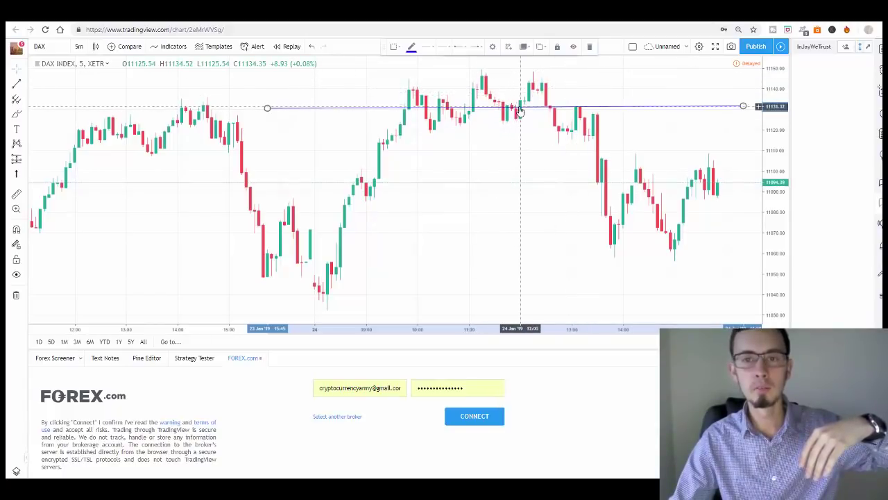
pyautogui.moveTo(515, 107); pyautogui.dragTo(515, 75)
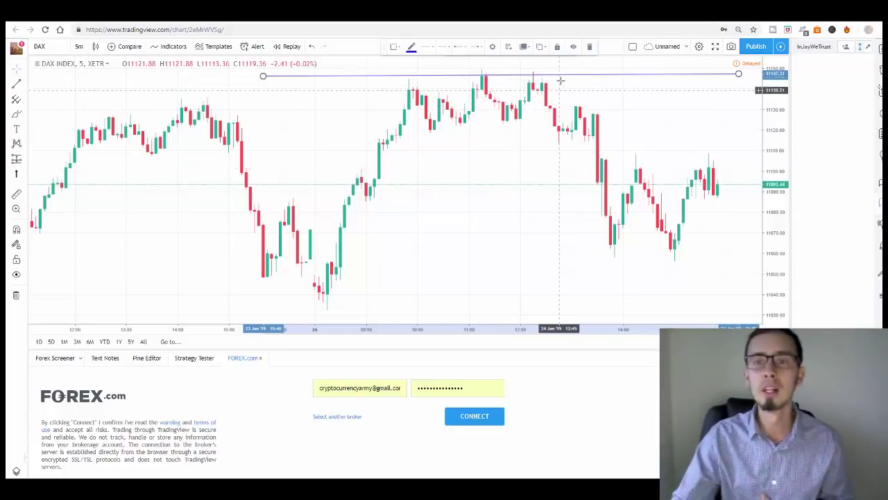
# Lower the horizontal line to about 11 125, near the 11 127.2 trade entry.
pyautogui.moveTo(559, 74); pyautogui.dragTo(555, 122)
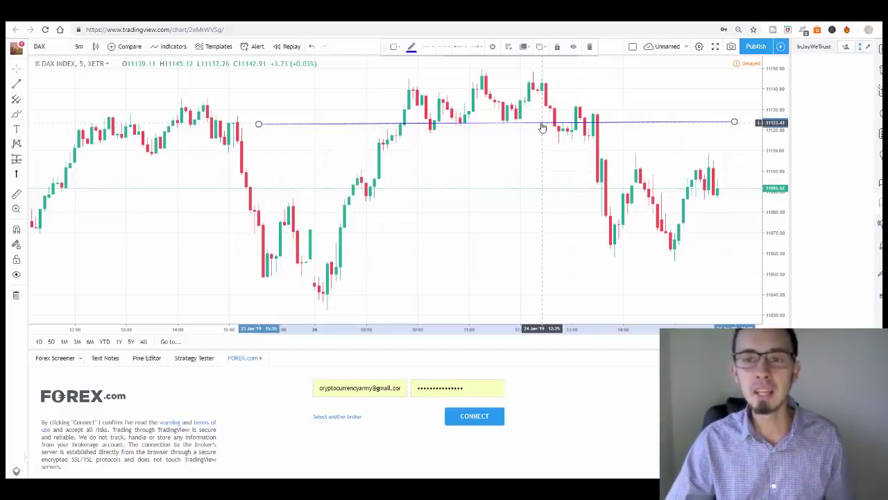
pyautogui.moveTo(543, 127); pyautogui.dragTo(541, 121)
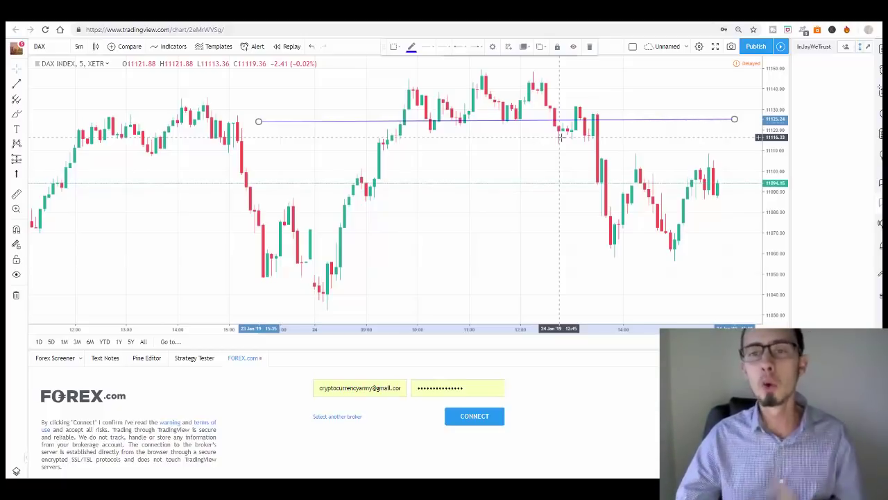
# Zoom in and pan the DAX chart to compare earlier candles against the line.
pyautogui.scroll(2, 559, 146)
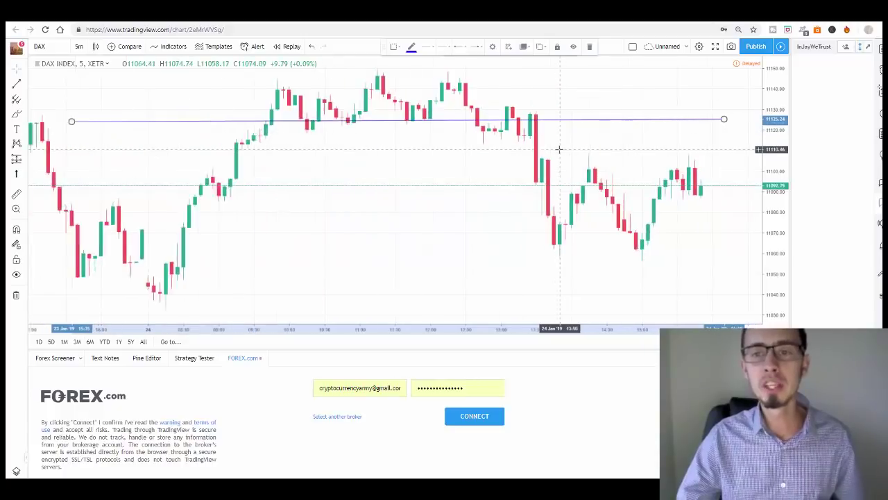
pyautogui.scroll(1, 559, 148)
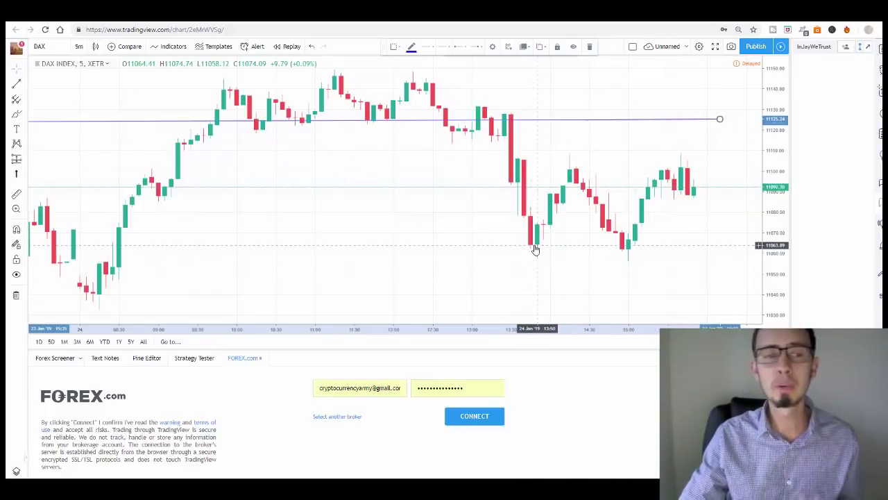
pyautogui.moveTo(535, 249); pyautogui.dragTo(611, 249)
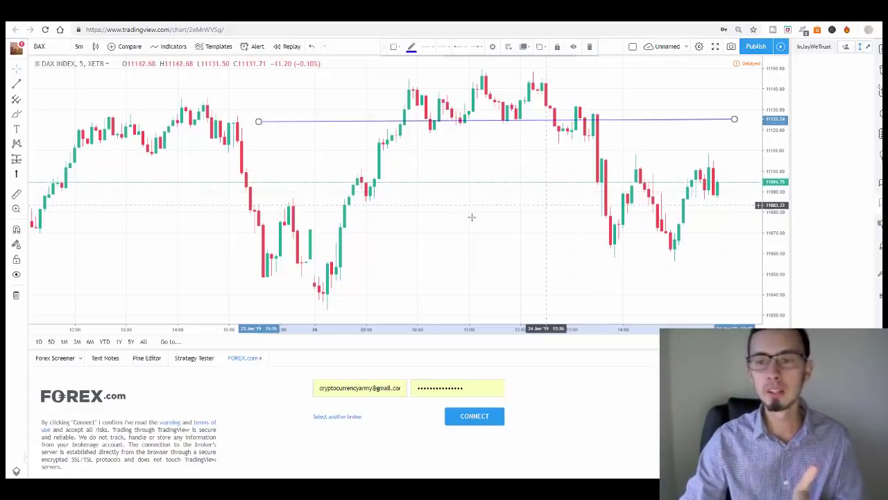
pyautogui.moveTo(535, 202); pyautogui.dragTo(481, 217)
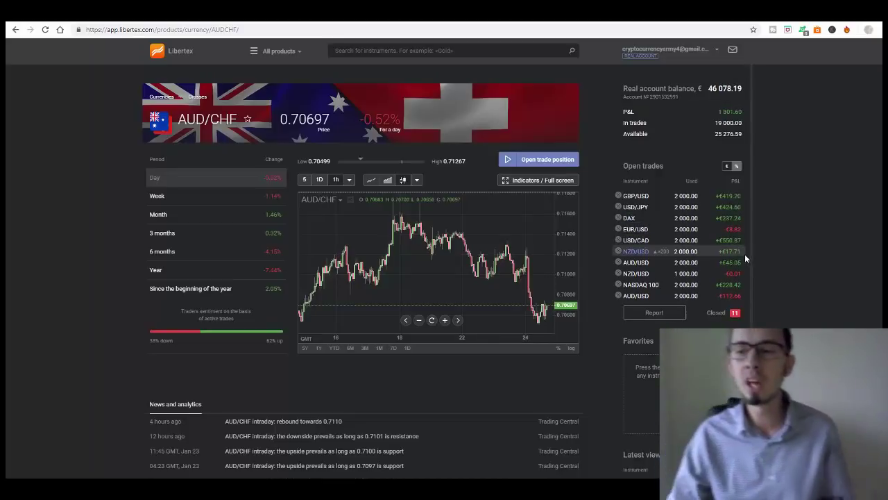
pyautogui.click(717, 221)
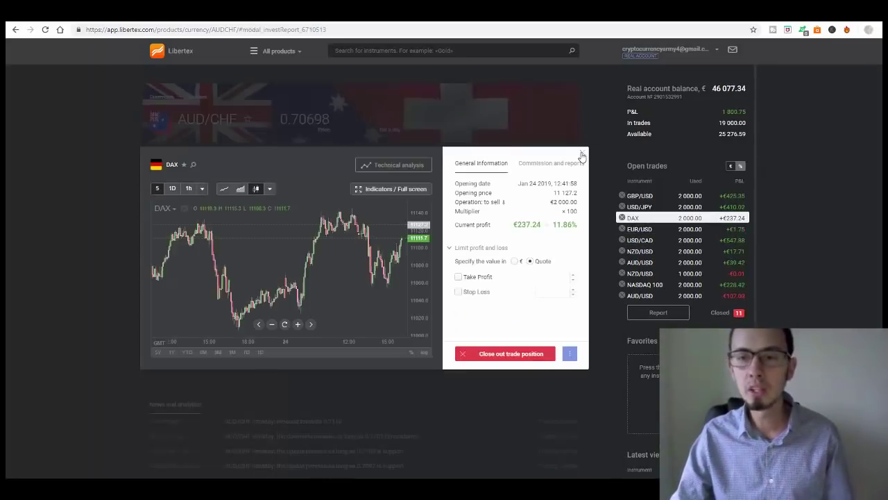
pyautogui.click(582, 154)
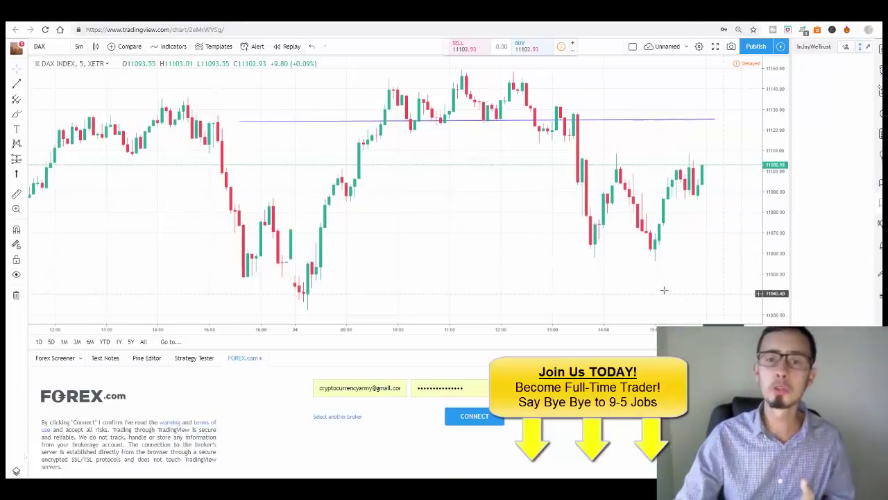
# Zoom the 5-minute DAX chart out to show more candles around the line.
pyautogui.scroll(-2, 529, 202)
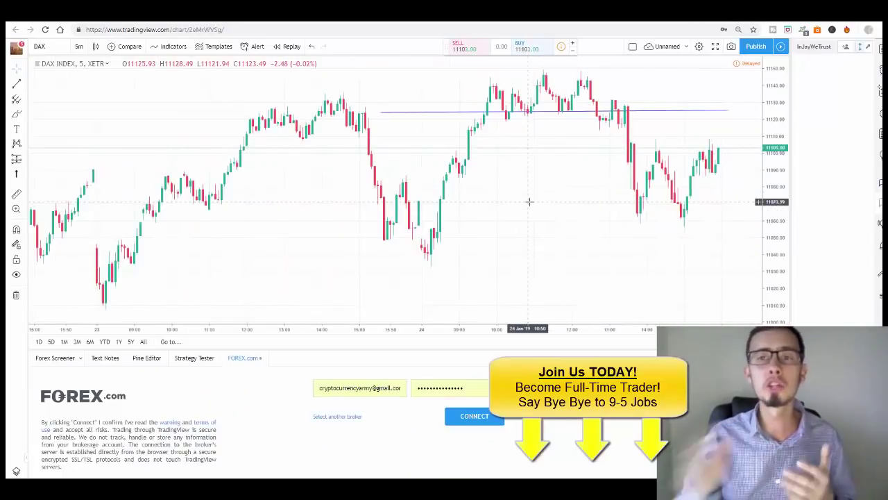